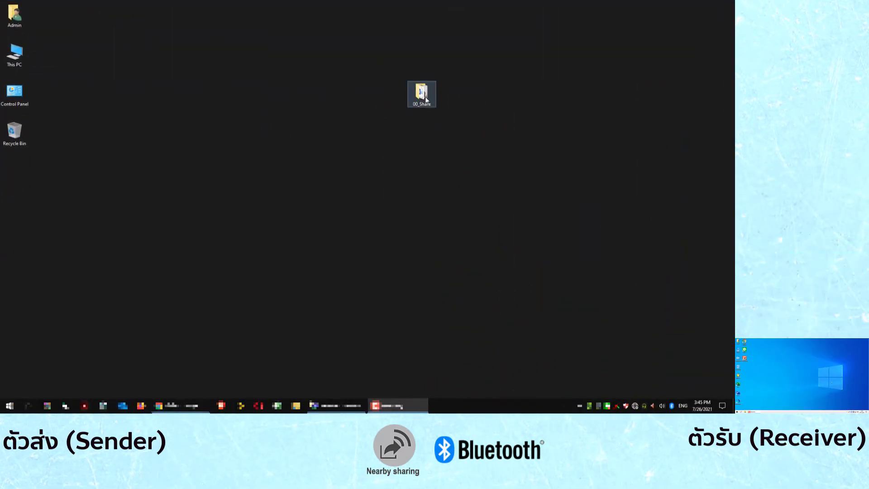
- Open the 00_Share folder on the sender's desktop
{"action": "double_click", "coordinate": [250, 225]}
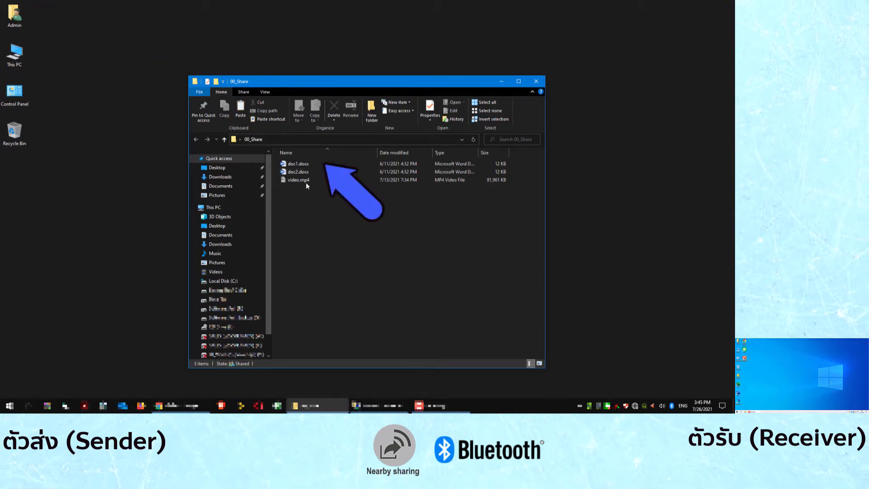
{"action": "left_click", "coordinate": [297, 166]}
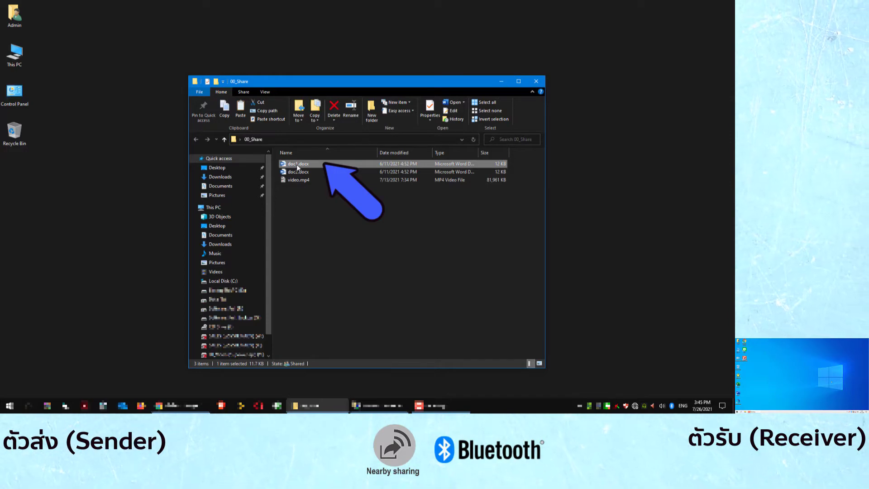
{"action": "right_click", "coordinate": [297, 164]}
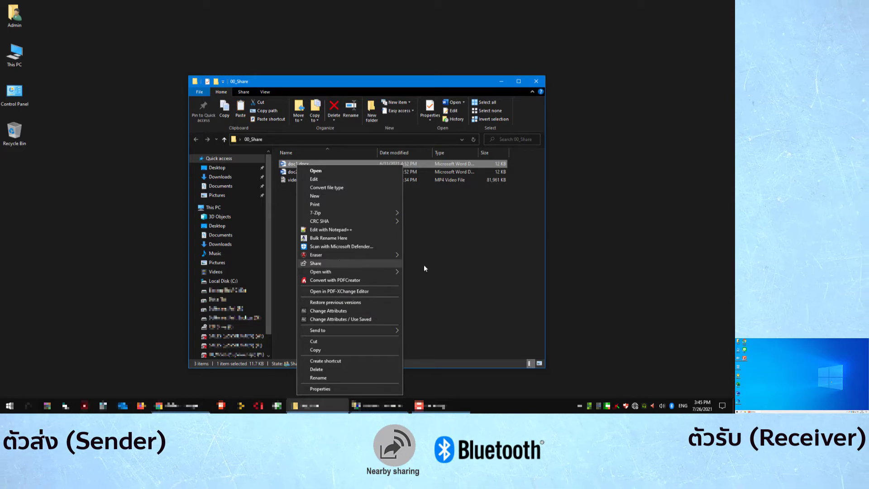
{"action": "left_click", "coordinate": [469, 265]}
{"action": "left_click", "coordinate": [657, 317]}
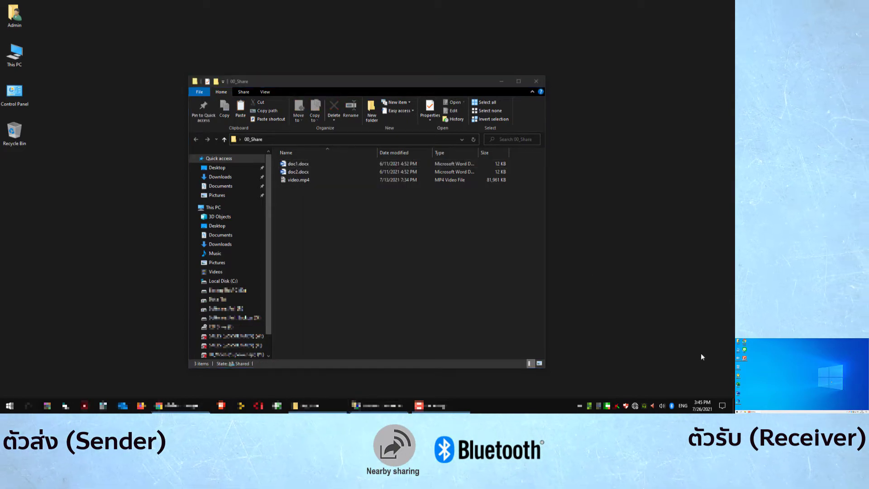
- Go to the Nearby sharing settings on the sender and make sure Nearby sharing is on
{"action": "left_click", "coordinate": [723, 406]}
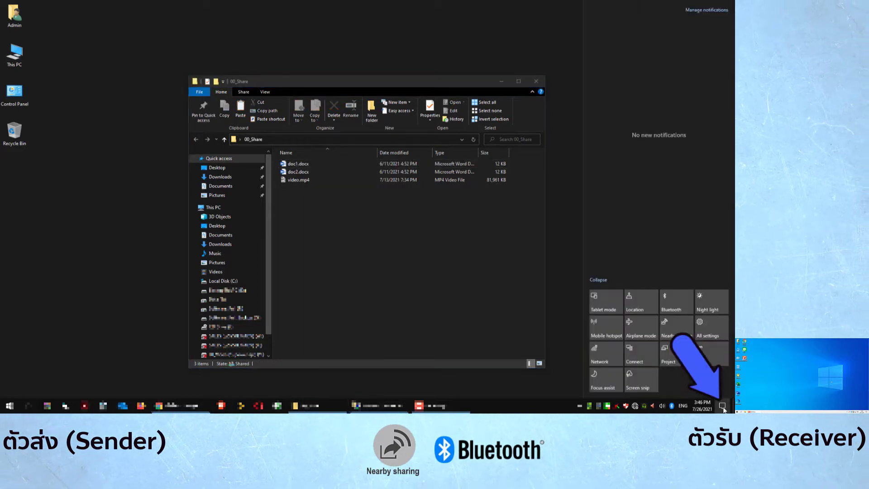
{"action": "right_click", "coordinate": [672, 328]}
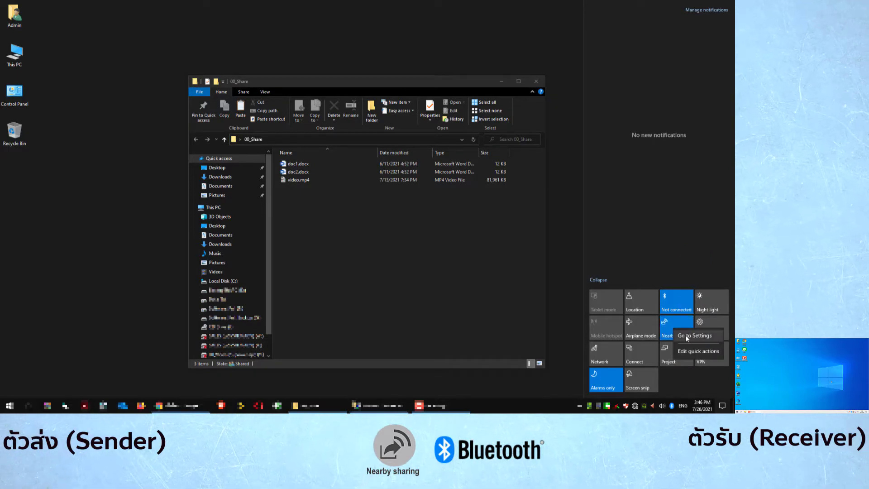
{"action": "left_click", "coordinate": [686, 335]}
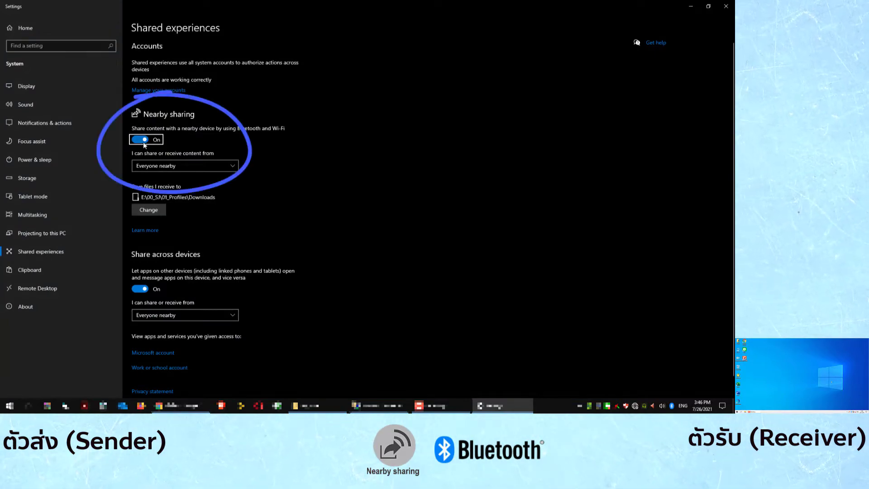
{"action": "left_click", "coordinate": [144, 144]}
{"action": "left_click", "coordinate": [145, 141]}
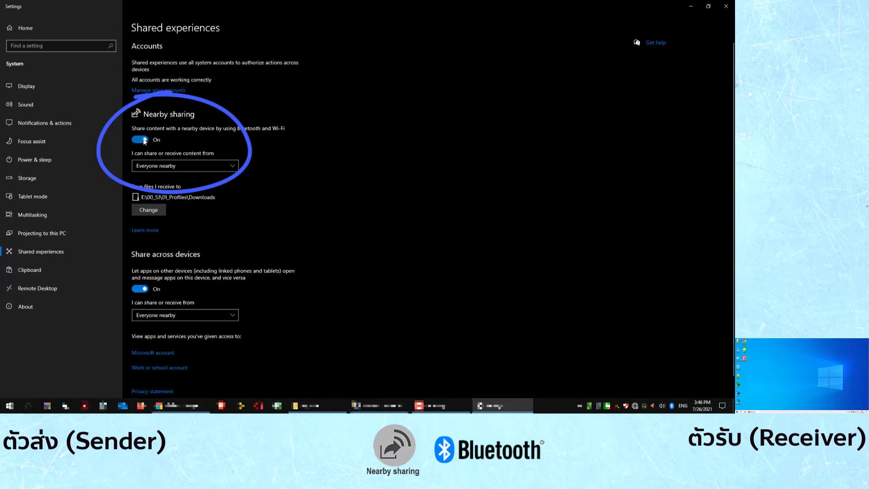
- Check that content can be shared with or received from Everyone nearby, and close the settings
{"action": "left_click", "coordinate": [194, 166]}
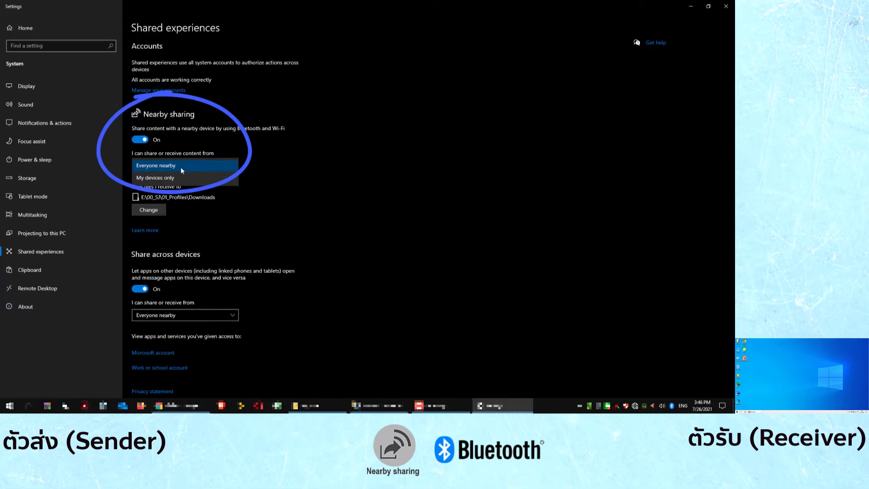
{"action": "left_click", "coordinate": [285, 161]}
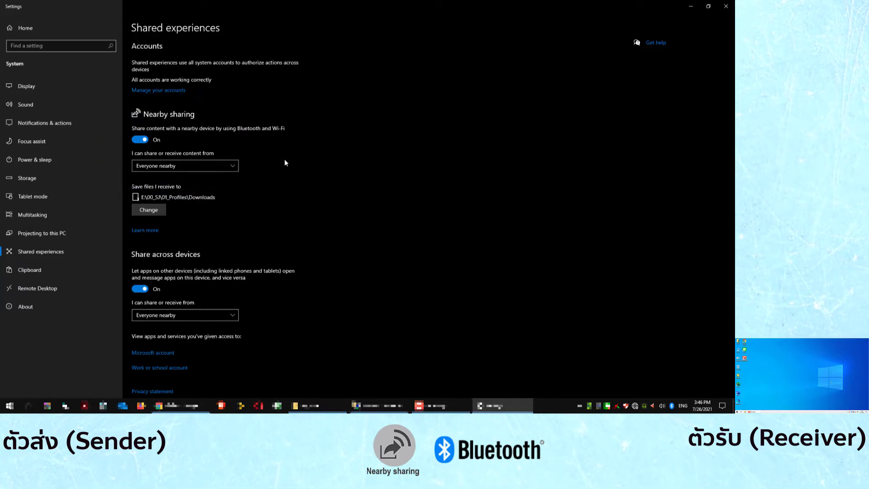
{"action": "scroll", "coordinate": [242, 247], "scroll_direction": "down", "scroll_amount": 1}
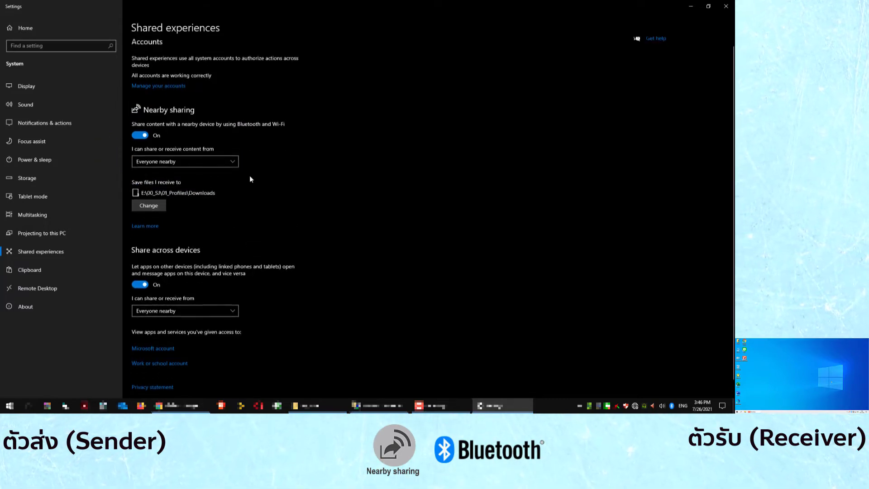
{"action": "scroll", "coordinate": [251, 178], "scroll_direction": "up", "scroll_amount": 1}
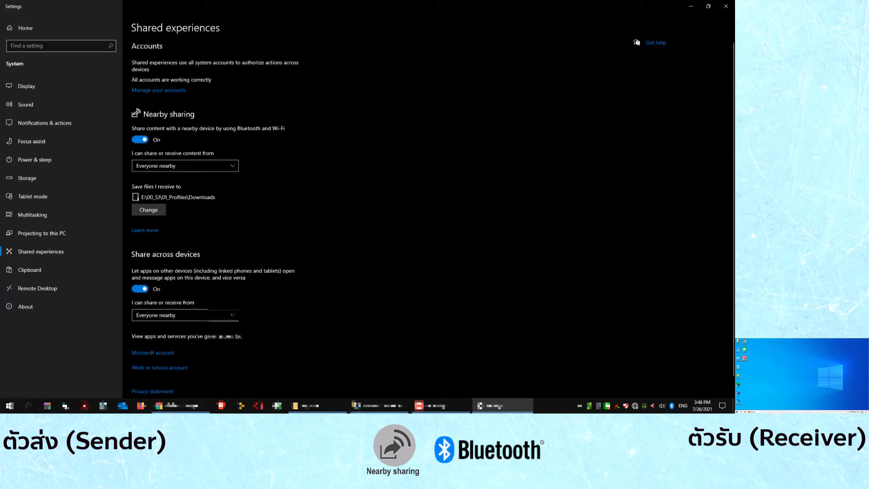
{"action": "left_click", "coordinate": [726, 6]}
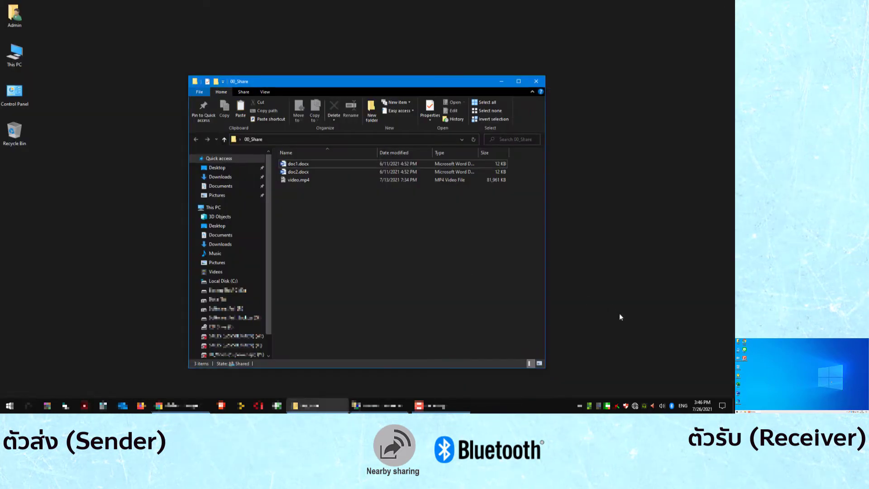
{"action": "left_click", "coordinate": [294, 166]}
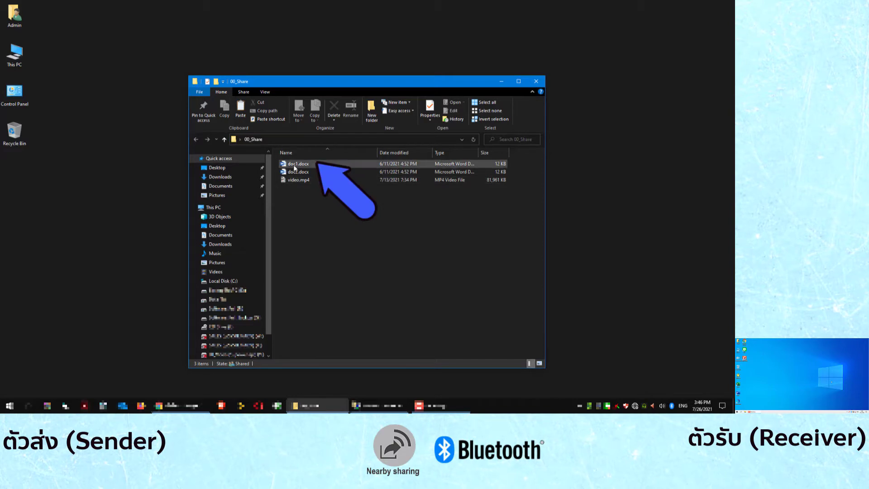
{"action": "right_click", "coordinate": [294, 167]}
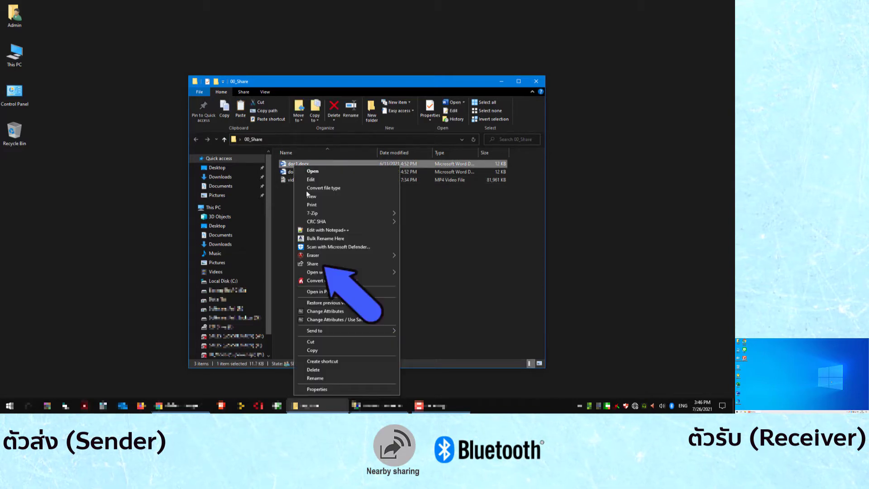
{"action": "left_click", "coordinate": [330, 264]}
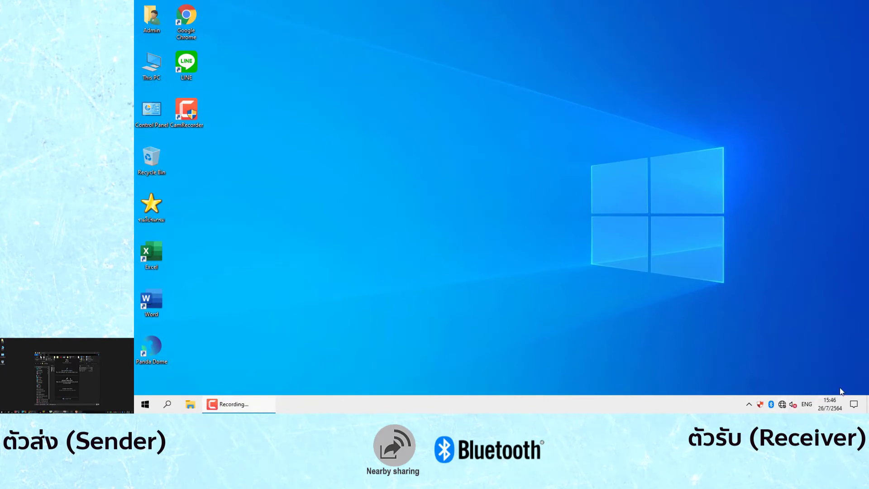
{"action": "left_click", "coordinate": [855, 405]}
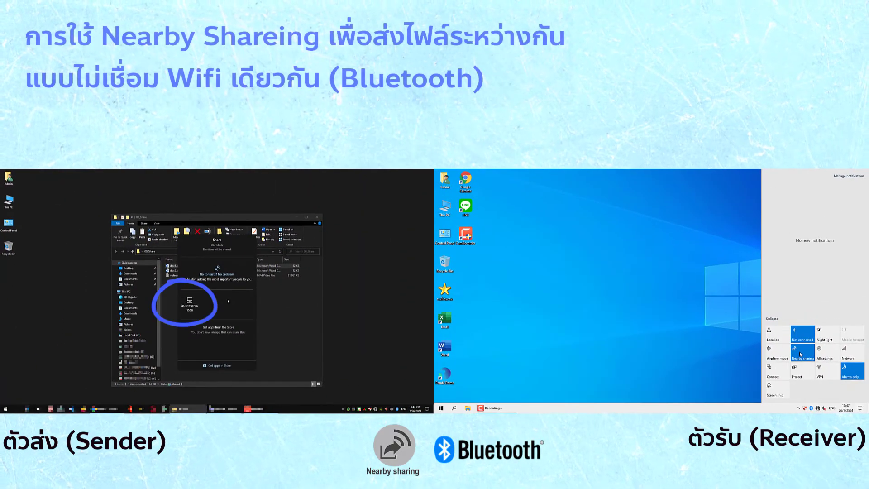
{"action": "left_click", "coordinate": [191, 304]}
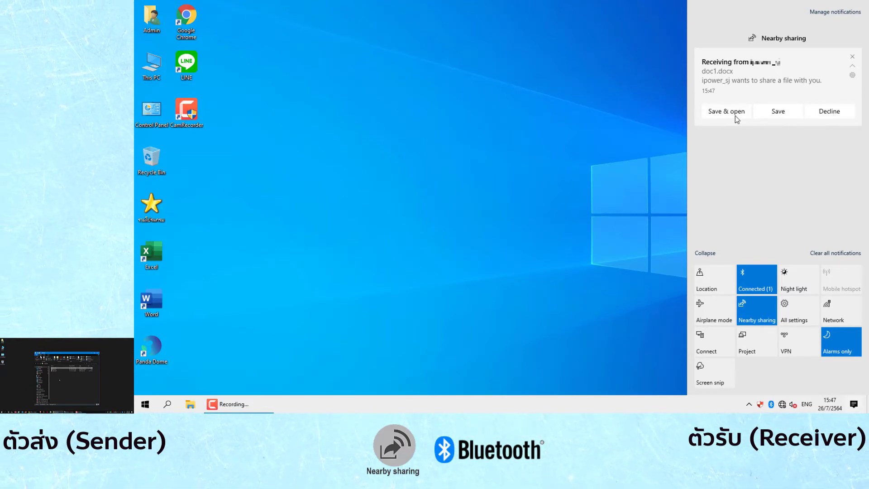
- Save the incoming doc1.docx on the receiving computer and open the folder that contains it
{"action": "left_click", "coordinate": [777, 113]}
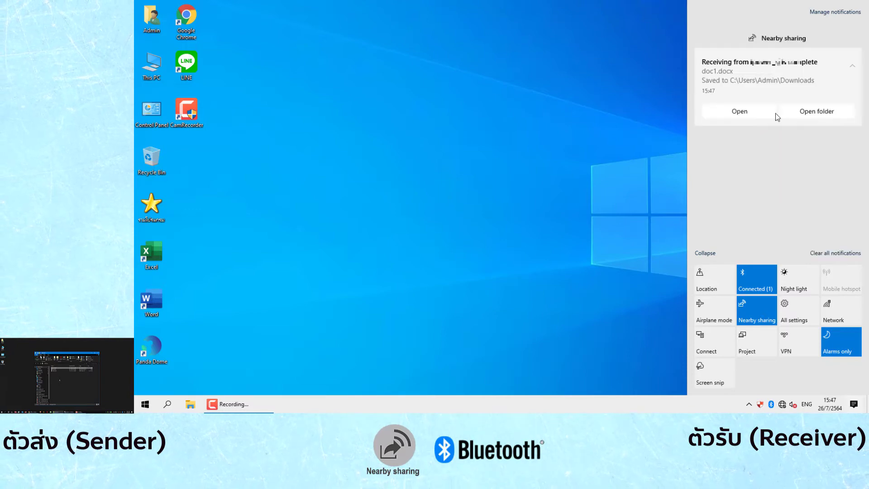
{"action": "left_click", "coordinate": [816, 113]}
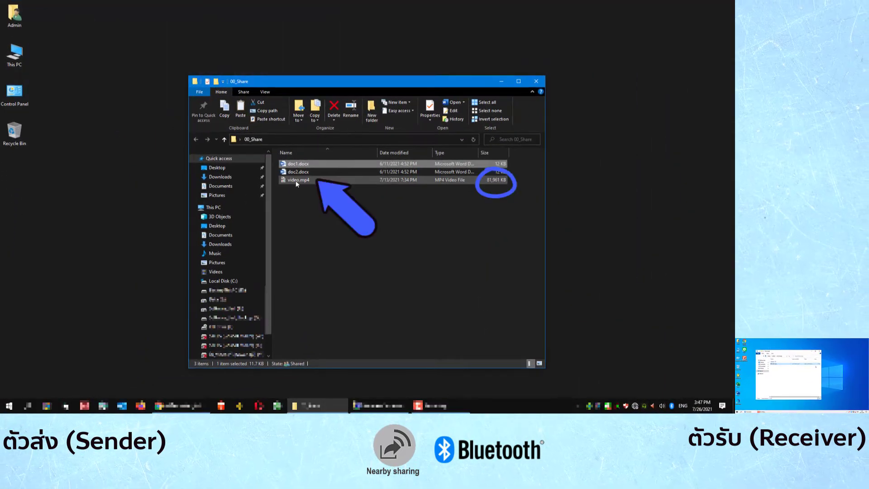
{"action": "left_click", "coordinate": [175, 277]}
{"action": "right_click", "coordinate": [297, 183]}
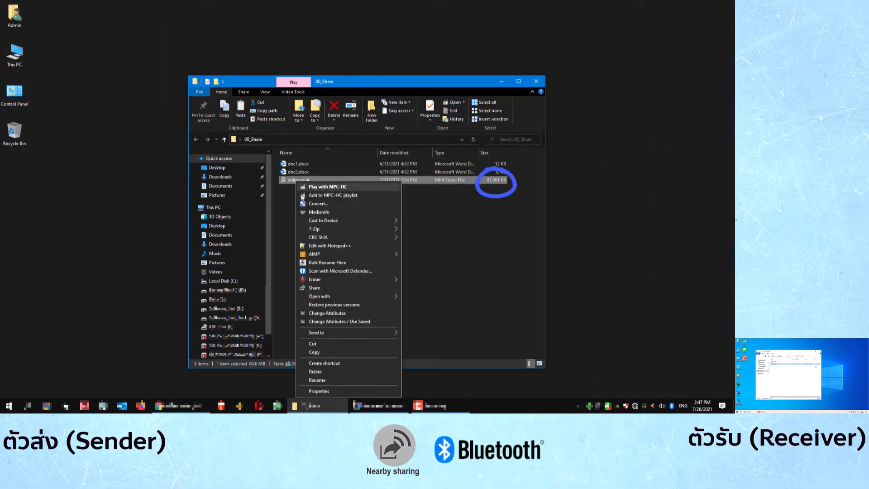
{"action": "left_click", "coordinate": [315, 287]}
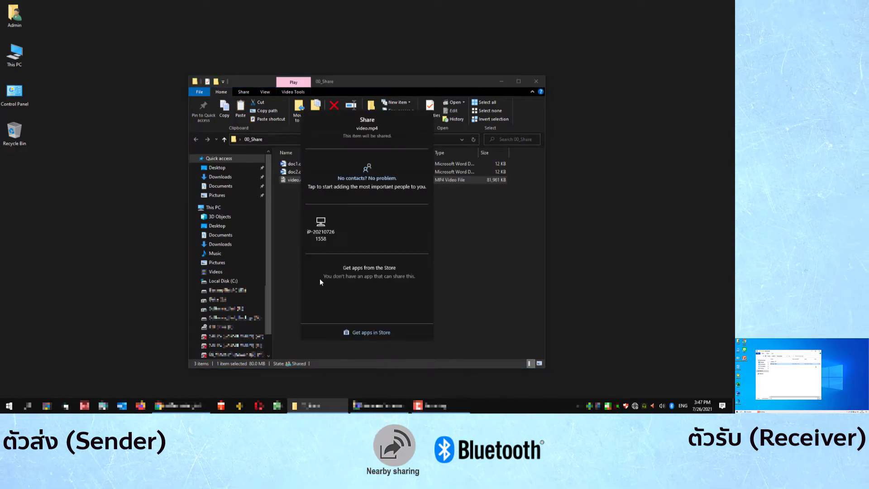
{"action": "left_click", "coordinate": [319, 223]}
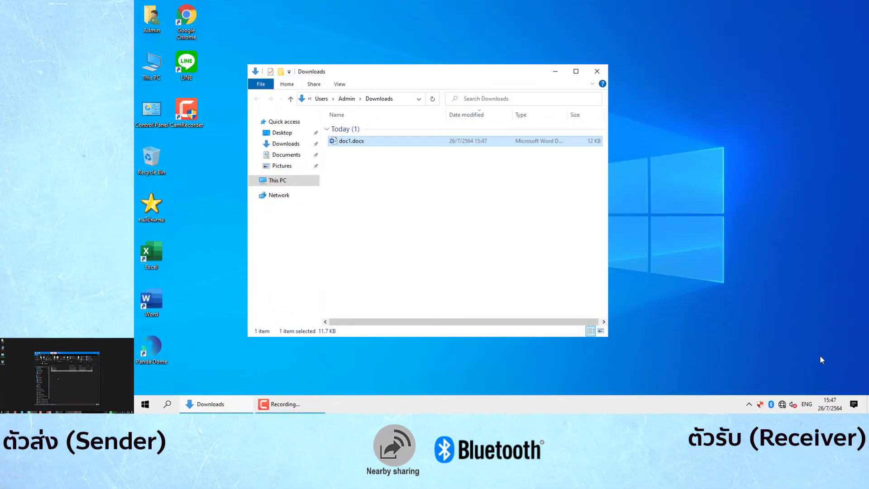
- Accept and save the incoming video.mp4 on the receiver, select it in Downloads and check the transfer notification
{"action": "left_click", "coordinate": [855, 404]}
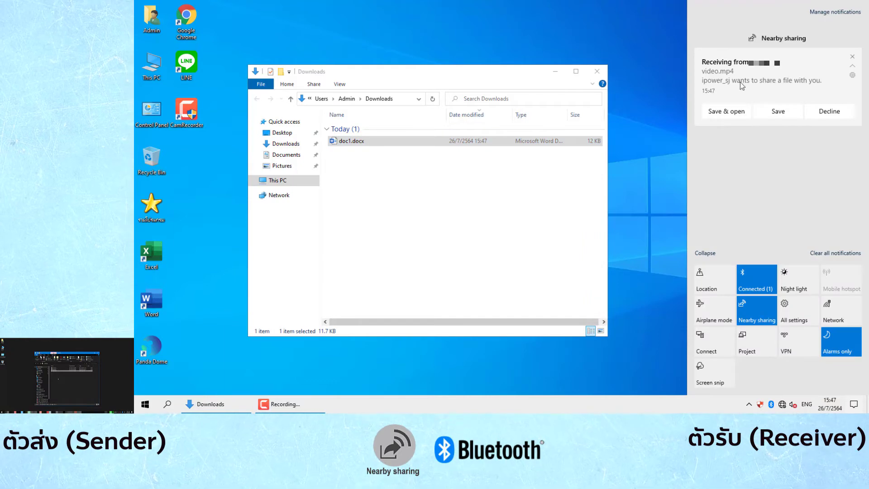
{"action": "left_click", "coordinate": [777, 111]}
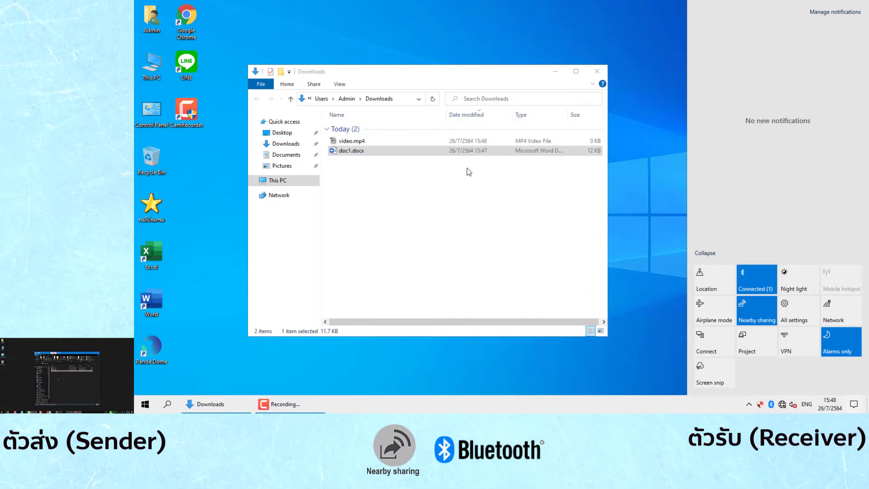
{"action": "left_click", "coordinate": [426, 143]}
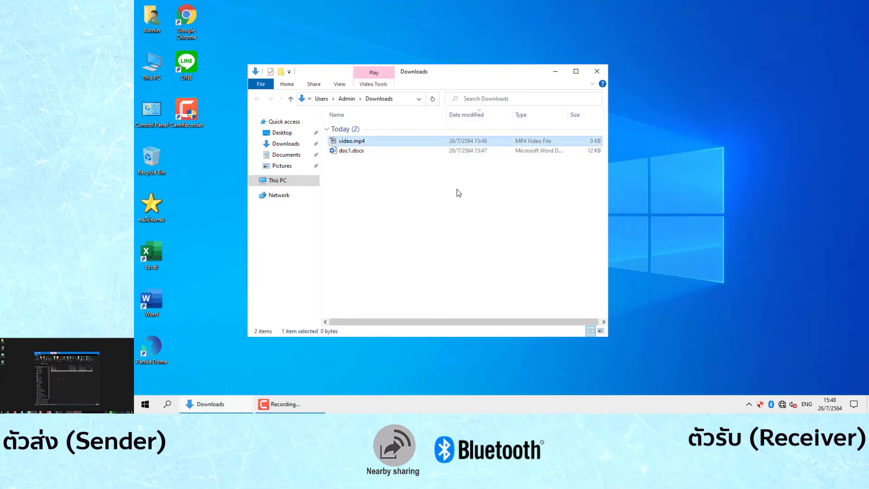
{"action": "left_click", "coordinate": [855, 405]}
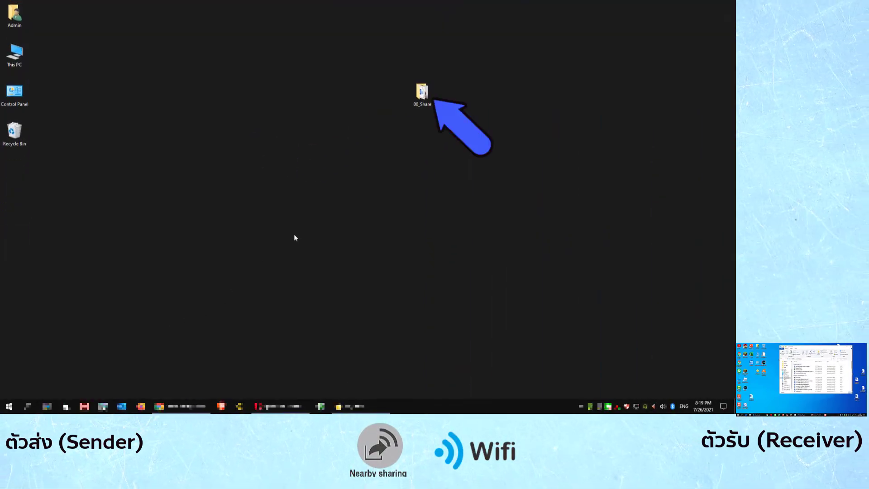
- Open the 00_Share folder on the sender's desktop and check that Nearby sharing is on
{"action": "double_click", "coordinate": [422, 93]}
{"action": "left_click", "coordinate": [724, 406]}
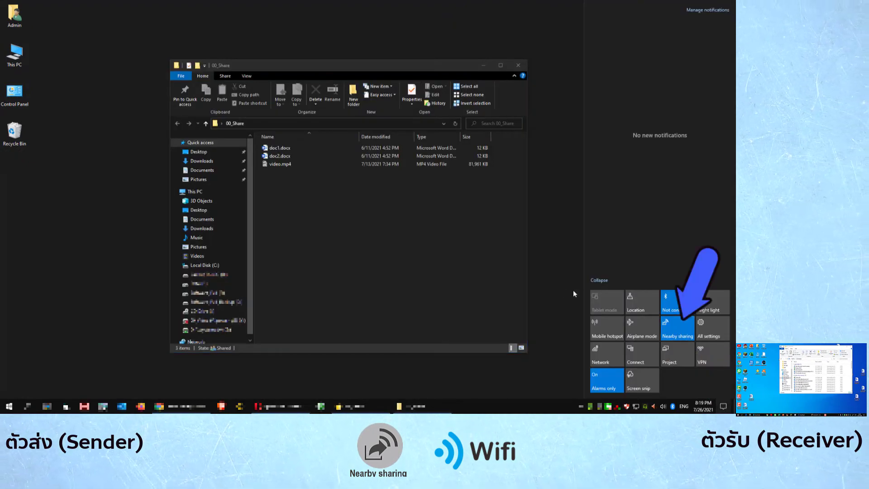
{"action": "left_click", "coordinate": [456, 263]}
- Bring up the Share options for video.mp4 on the sender
{"action": "left_click", "coordinate": [275, 166]}
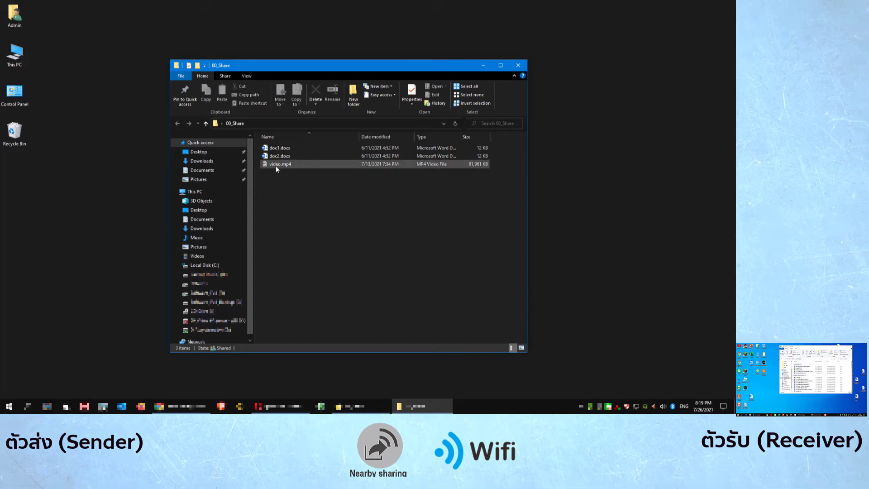
{"action": "right_click", "coordinate": [276, 165]}
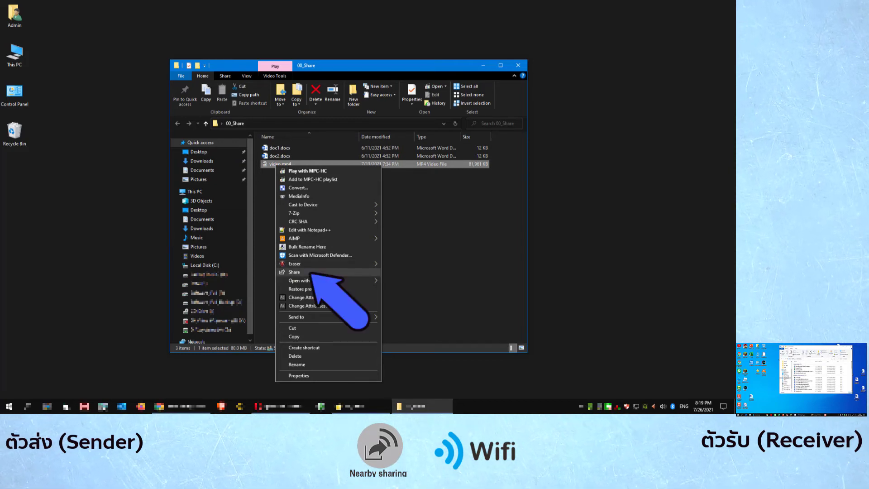
{"action": "left_click", "coordinate": [316, 273]}
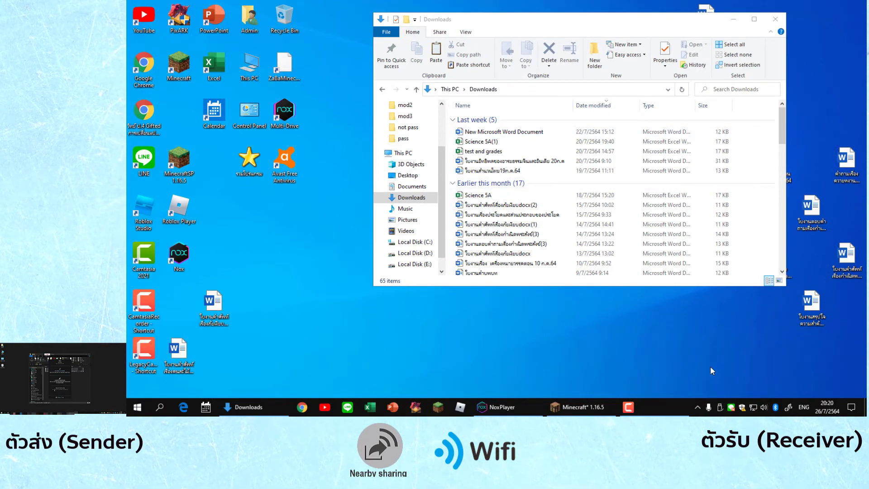
- Turn on Nearby sharing on the receiving computer and send video.mp4 to it from the sender
{"action": "left_click", "coordinate": [852, 408]}
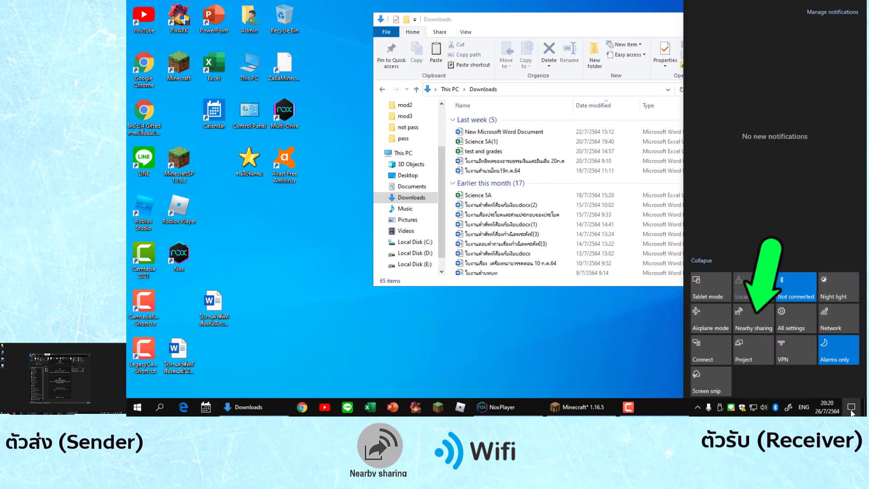
{"action": "left_click", "coordinate": [739, 332]}
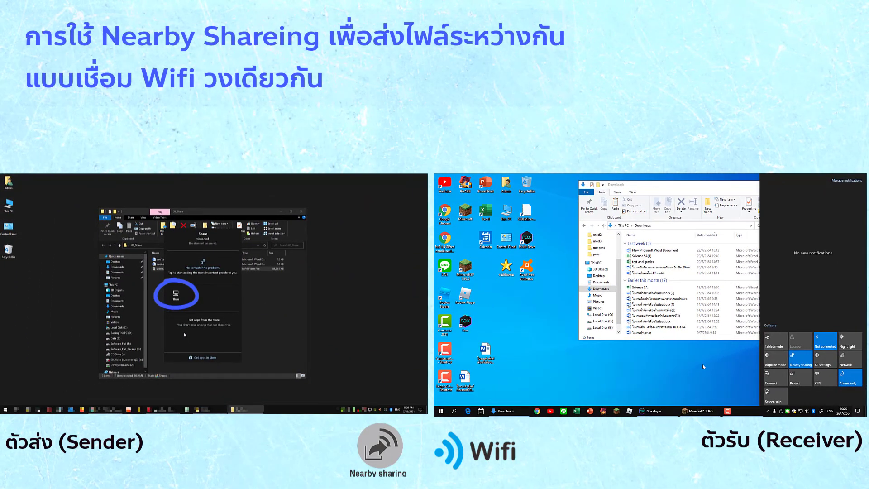
{"action": "left_click", "coordinate": [178, 296]}
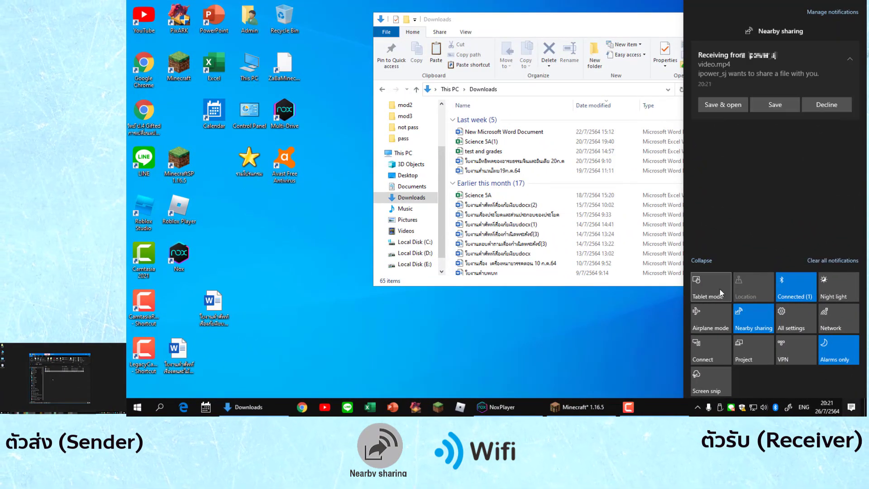
- Save the incoming video.mp4 on the receiver, view it in its folder, and close both Downloads windows
{"action": "left_click", "coordinate": [768, 112]}
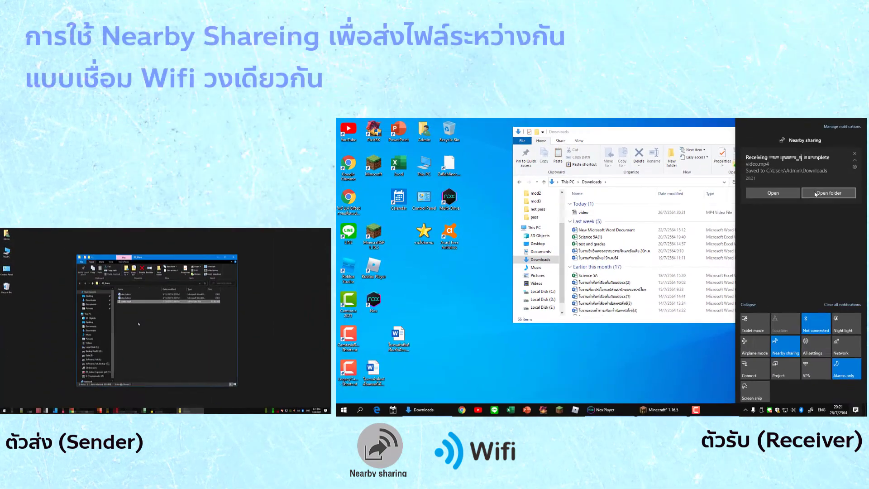
{"action": "left_click", "coordinate": [797, 105]}
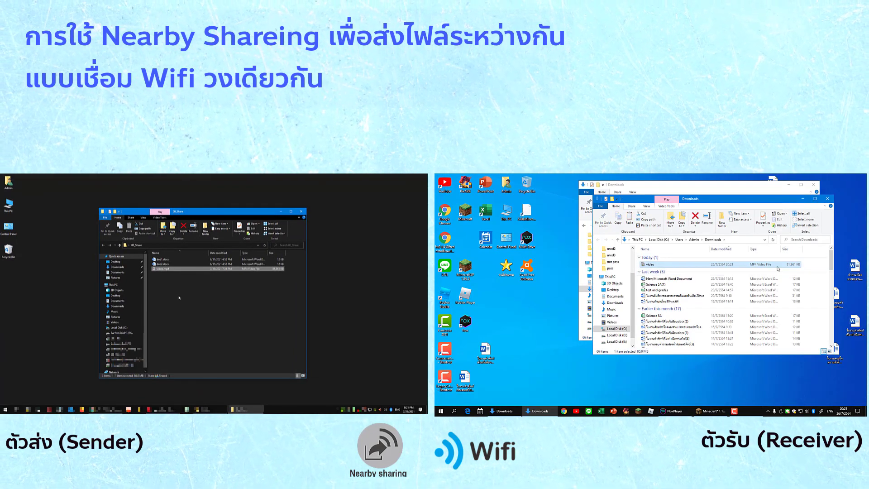
{"action": "left_click", "coordinate": [827, 199]}
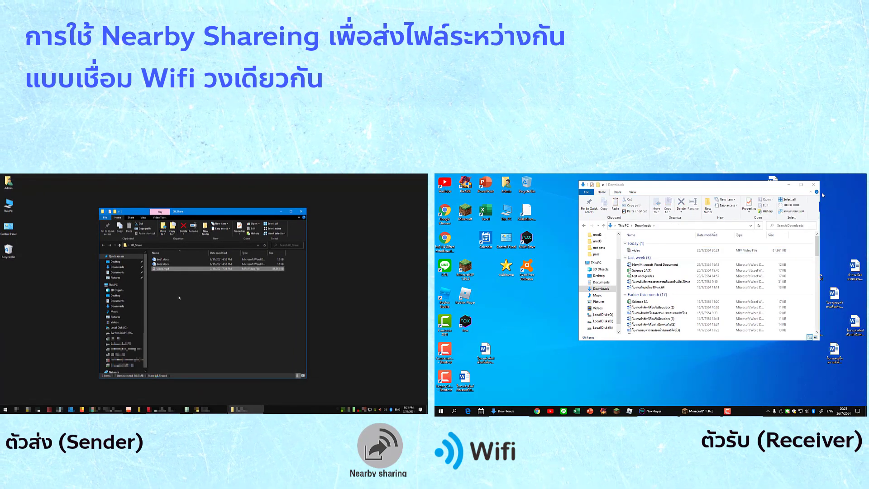
{"action": "left_click", "coordinate": [813, 185]}
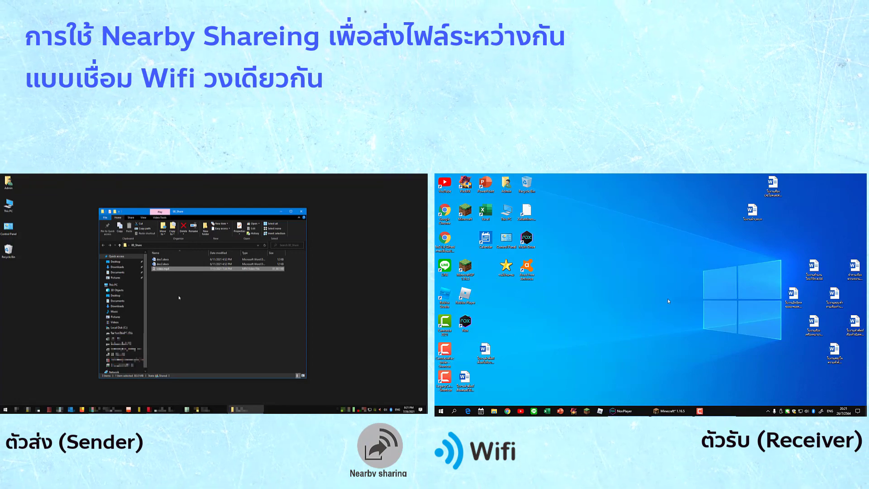